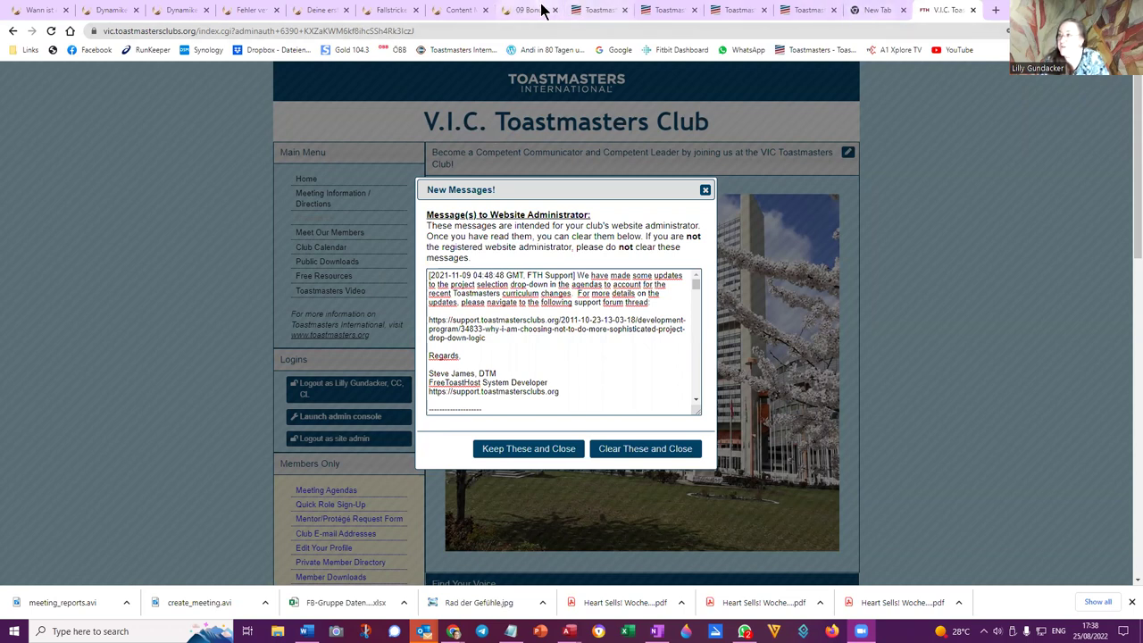
# Step: Drag the New Messages pop-up aside, then keep the administrator messages and close it
pyautogui.moveTo(615, 18)
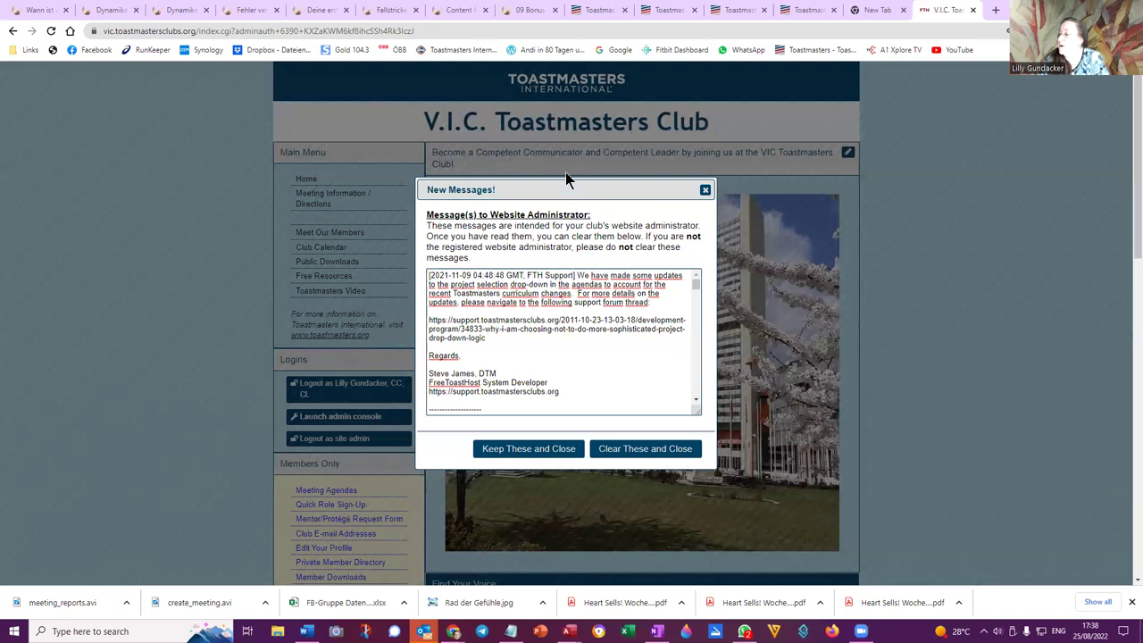
pyautogui.moveTo(569, 188); pyautogui.dragTo(864, 174)
pyautogui.moveTo(982, 181); pyautogui.dragTo(980, 201)
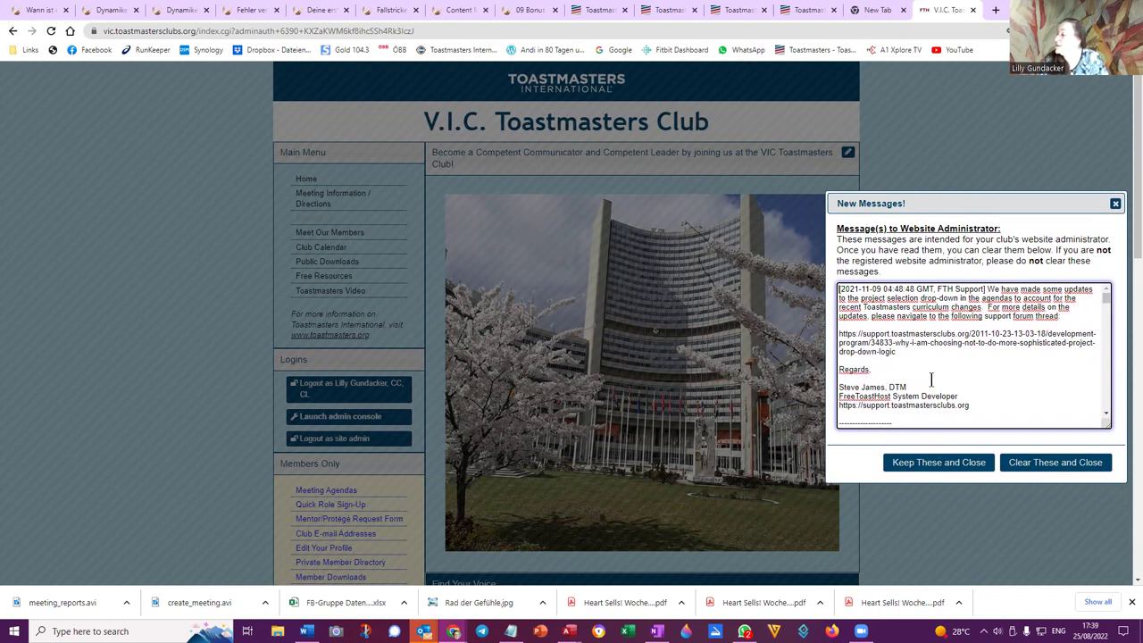
pyautogui.click(933, 466)
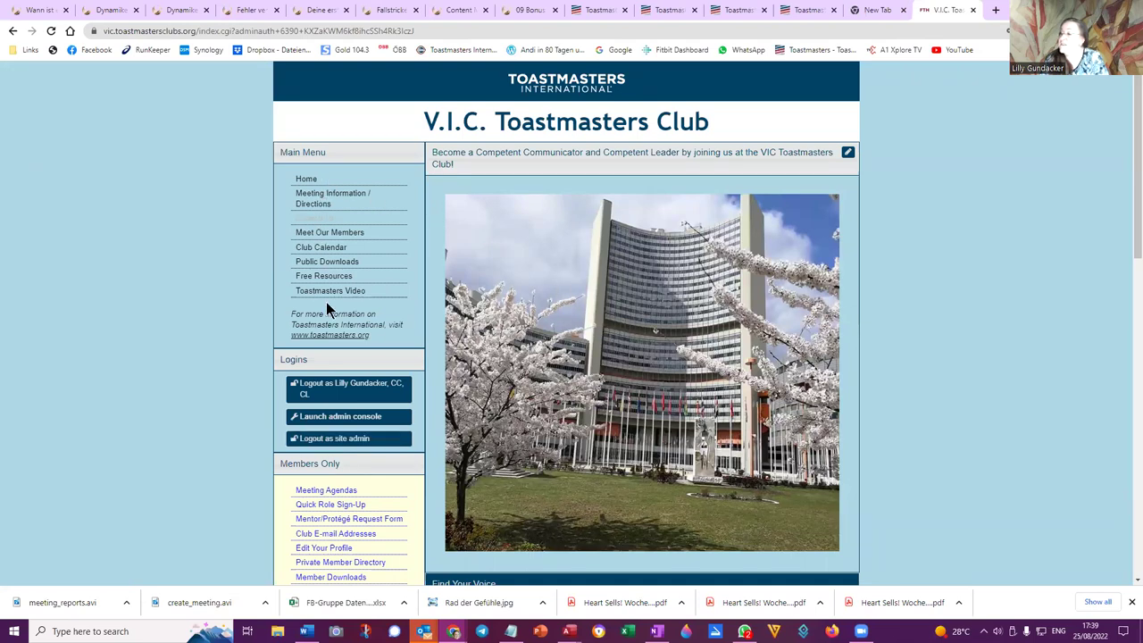
# Step: Scroll through the club home page, then switch to the easy-Speak Toastmasters browser tab
pyautogui.scroll(-3, 629, 293)
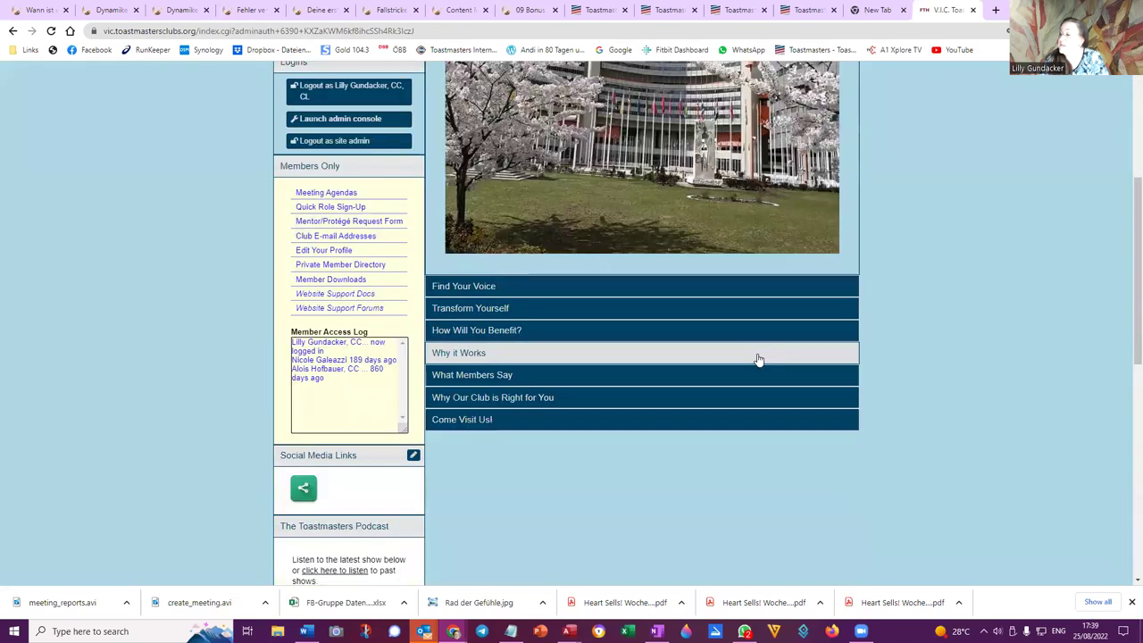
pyautogui.scroll(-7, 761, 366)
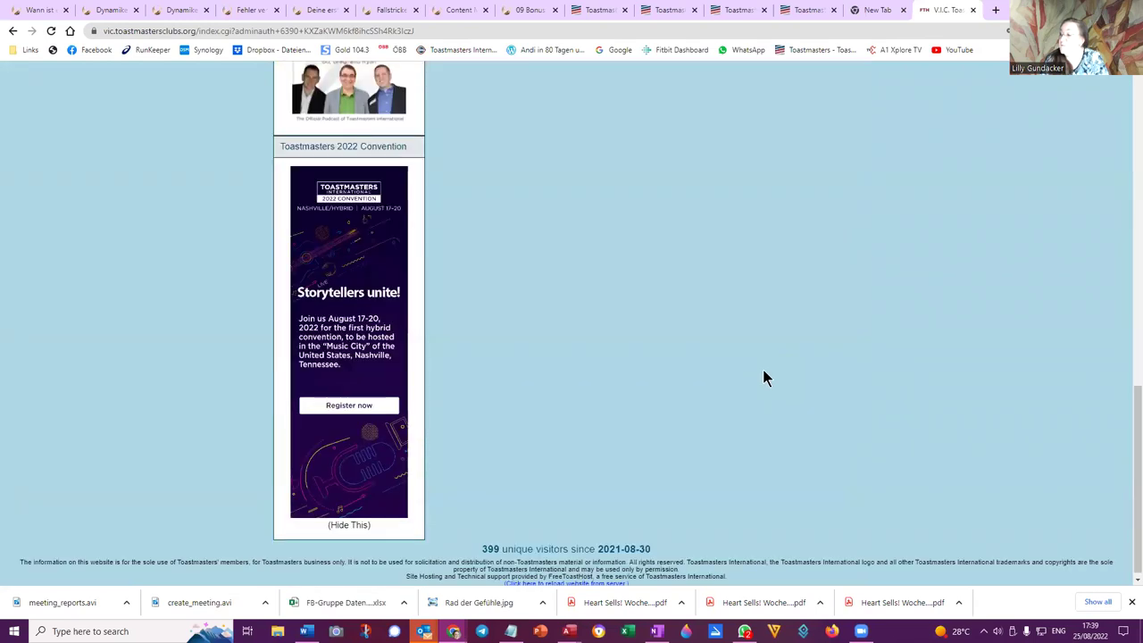
pyautogui.scroll(5, 763, 369)
pyautogui.scroll(4, 766, 379)
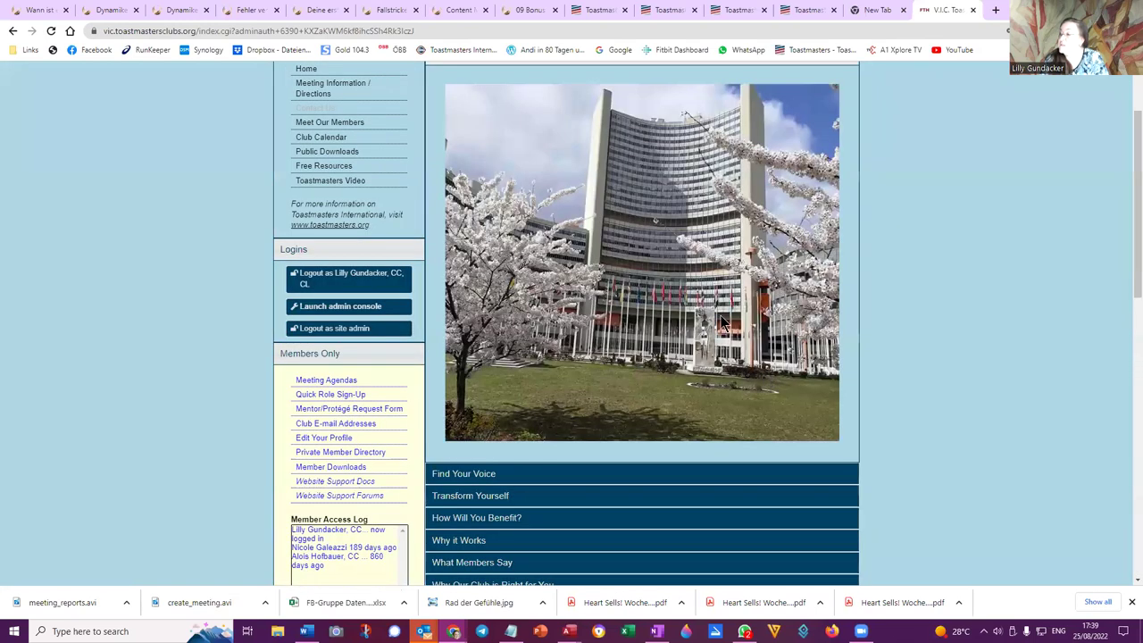
pyautogui.scroll(1, 715, 319)
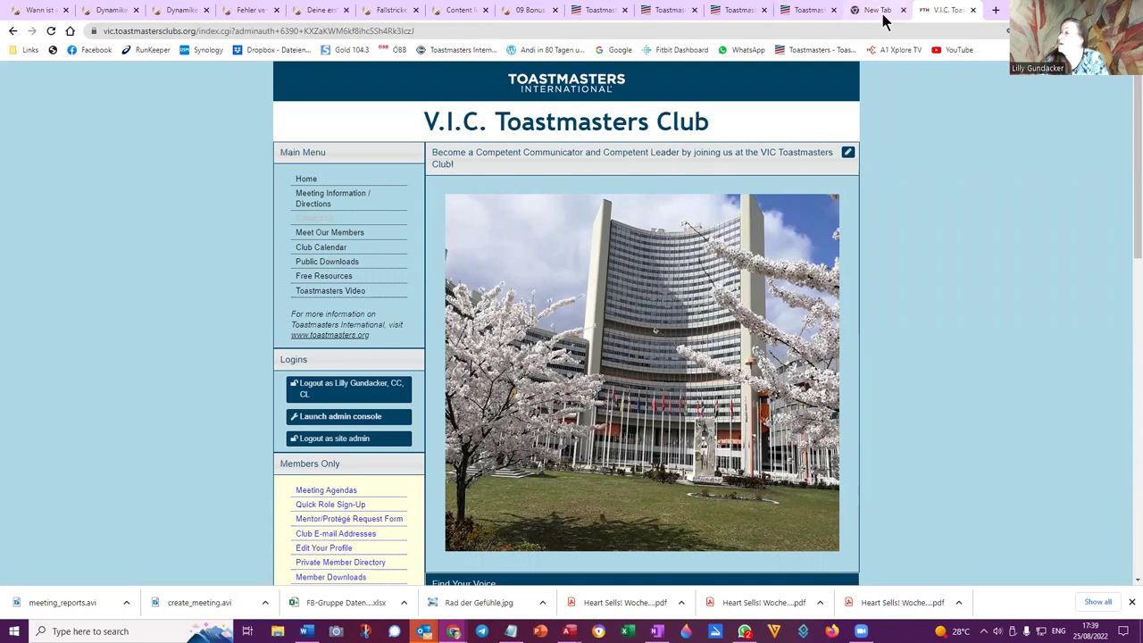
pyautogui.moveTo(815, 12)
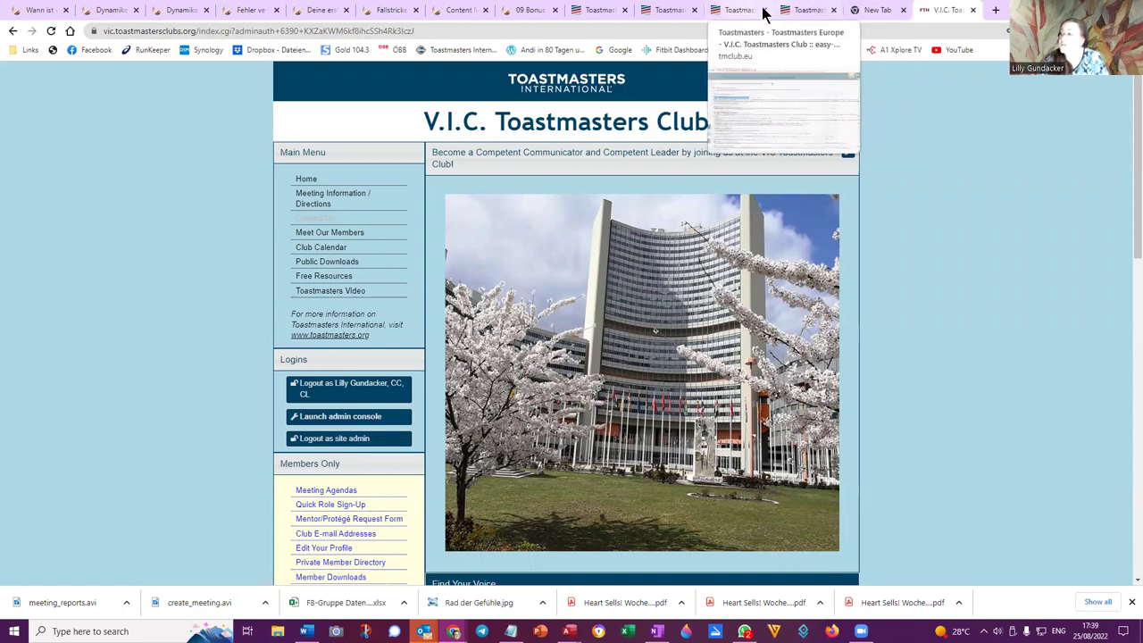
pyautogui.moveTo(679, 11)
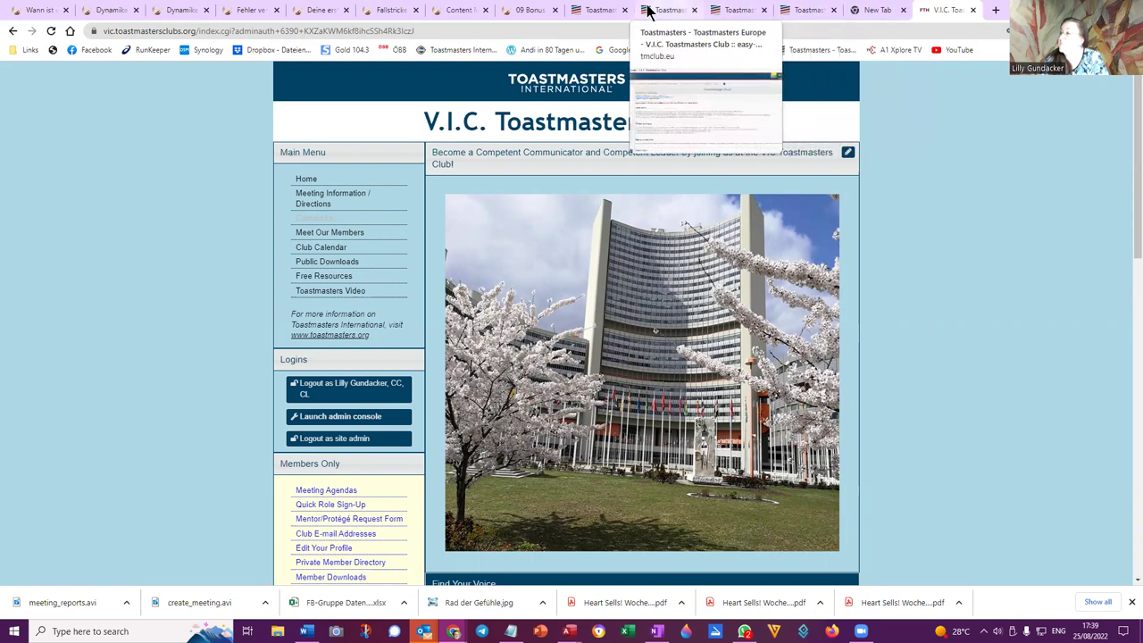
pyautogui.click(658, 12)
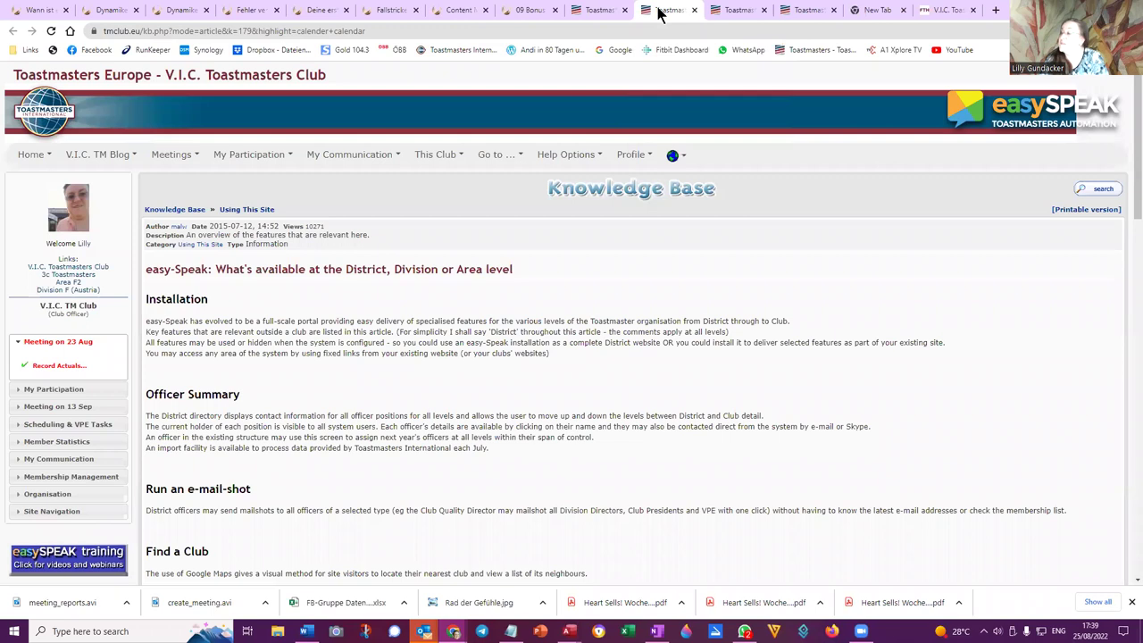
# Step: Check the Knowledge Base search results tab, then return to the V.I.C. Toastmasters Club tab
pyautogui.click(612, 10)
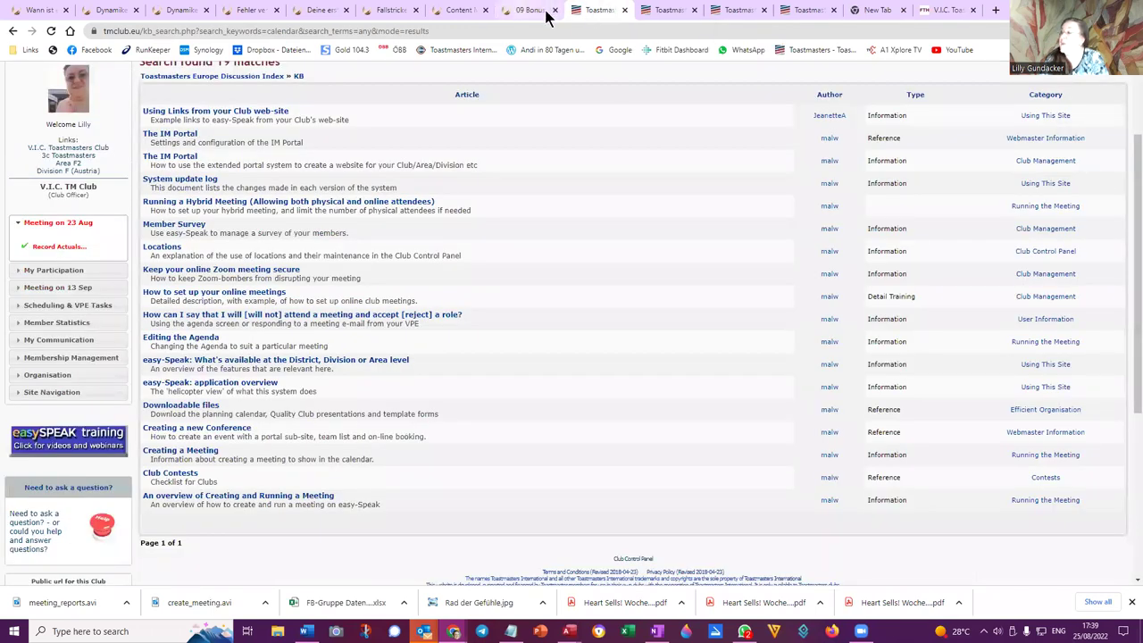
pyautogui.click(938, 11)
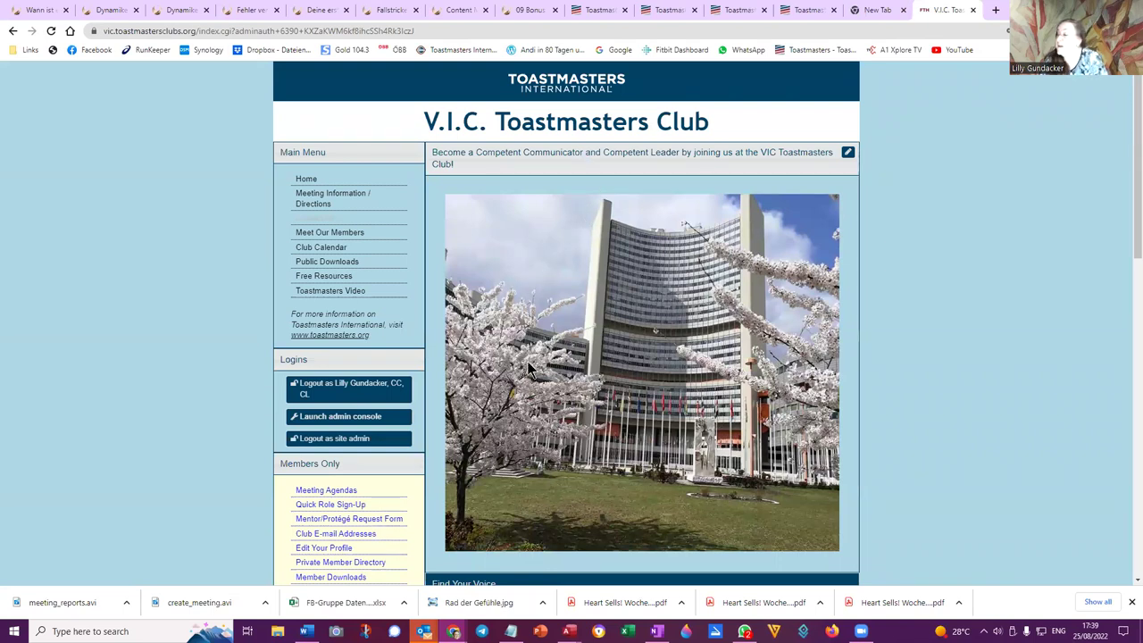
# Step: Open Meeting Information / Directions from the Main Menu and start editing its content
pyautogui.click(318, 198)
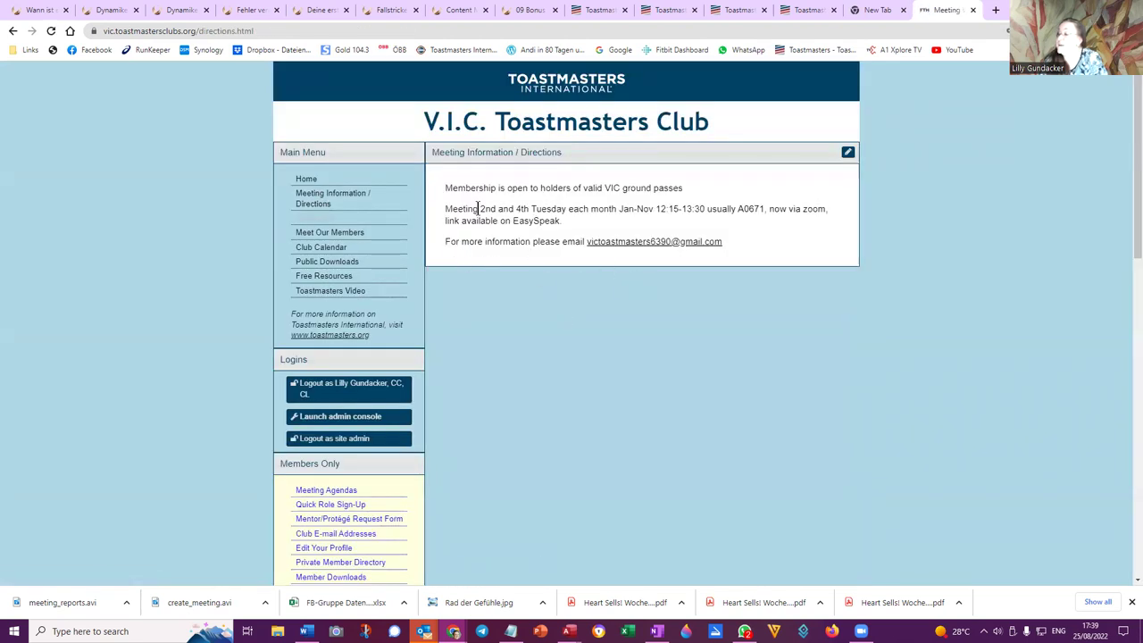
pyautogui.click(848, 154)
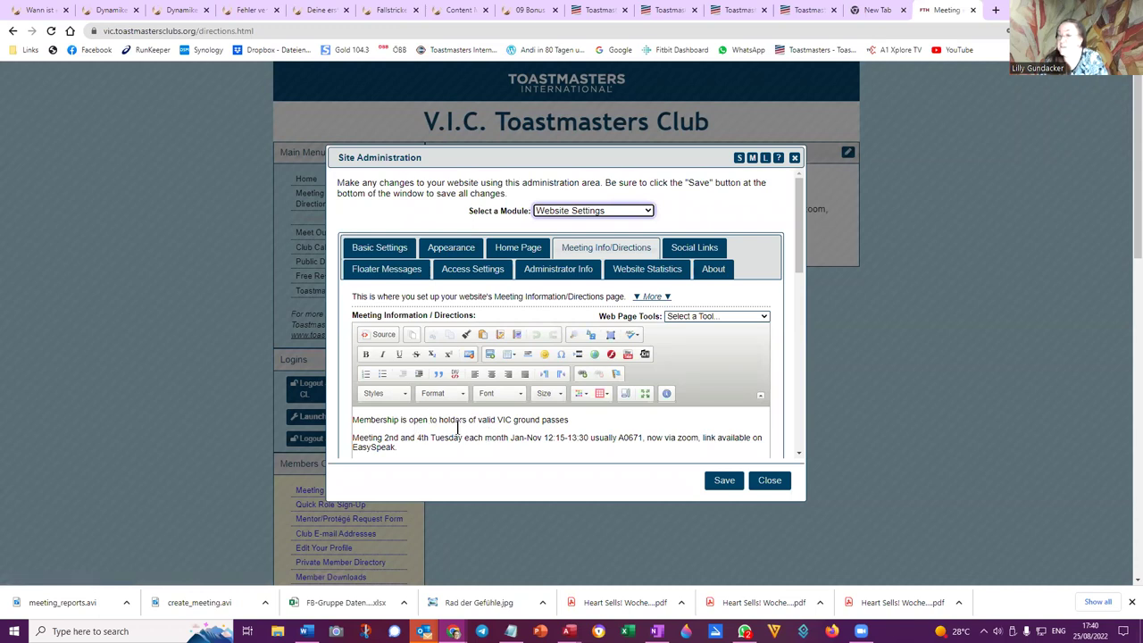
# Step: Break the text before 'please email' so it sits on its own line
pyautogui.scroll(-1, 458, 429)
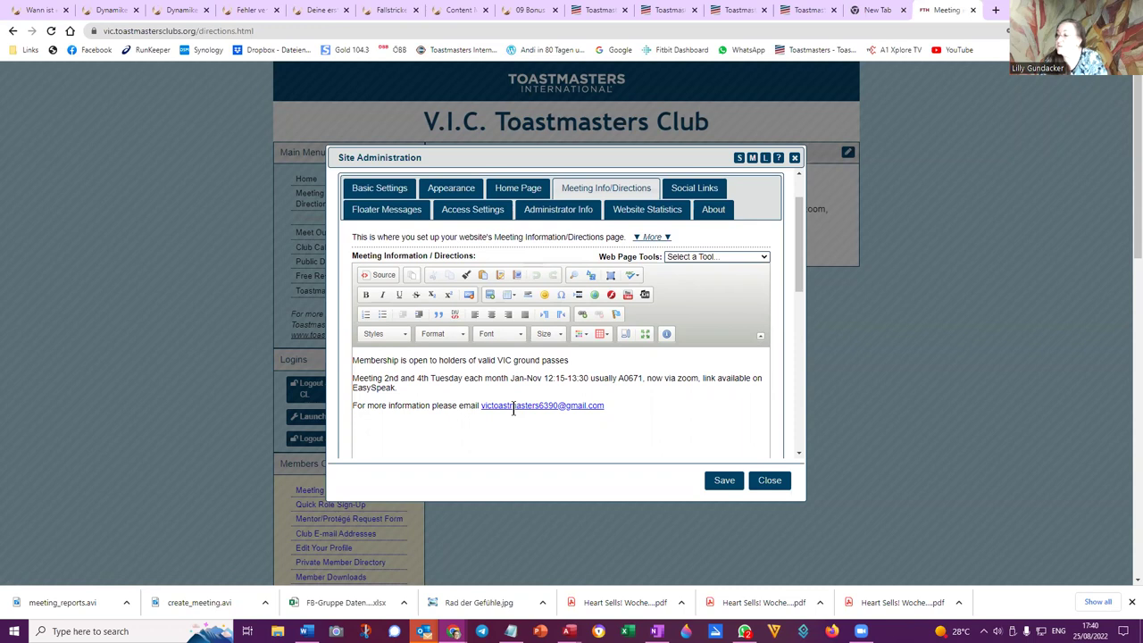
pyautogui.click(604, 405)
pyautogui.click(431, 406)
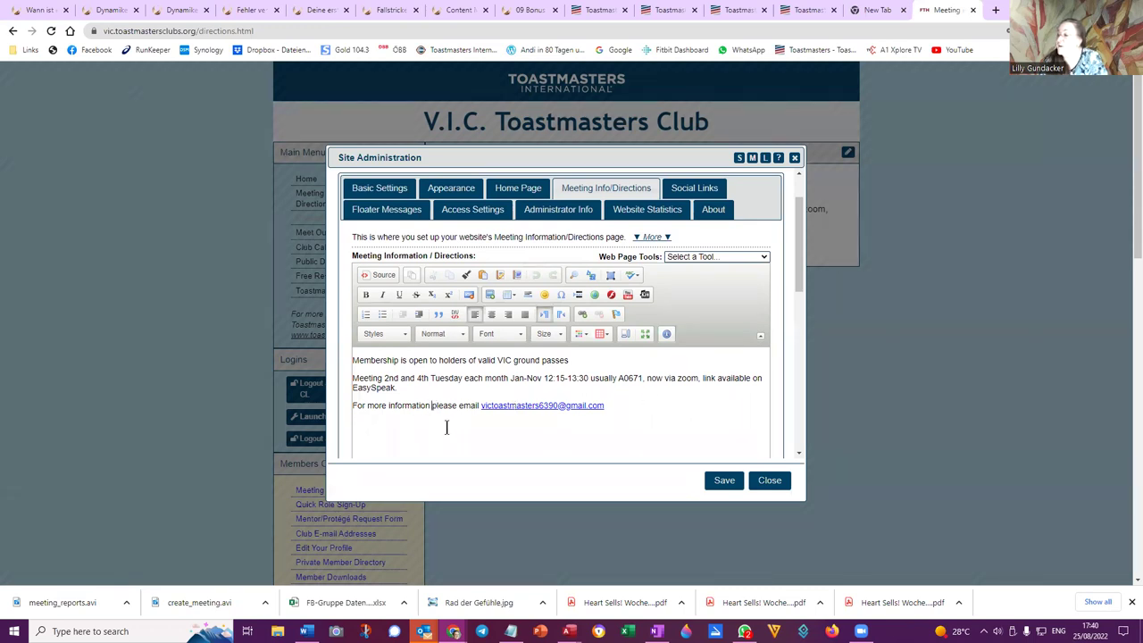
pyautogui.press('Return')
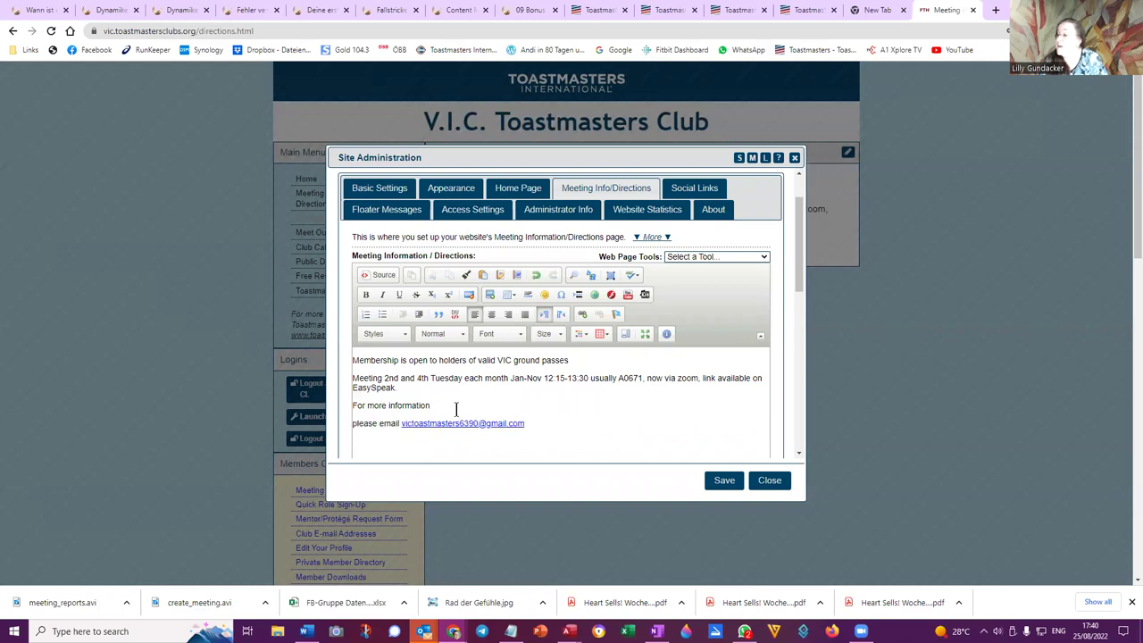
# Step: Append 'visit us:' and the pasted easy-Speak club URL to 'For more information'
pyautogui.click(461, 407)
pyautogui.write('vis')
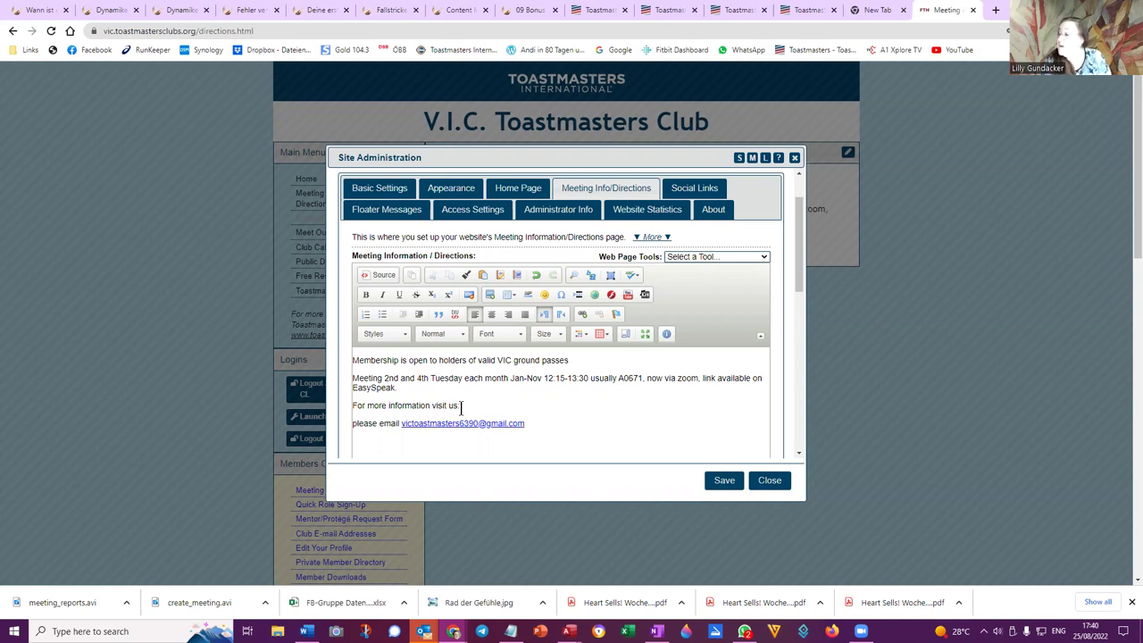
pyautogui.write('it us:')
pyautogui.write('https://tmclub.eu/index.php?club=7748')
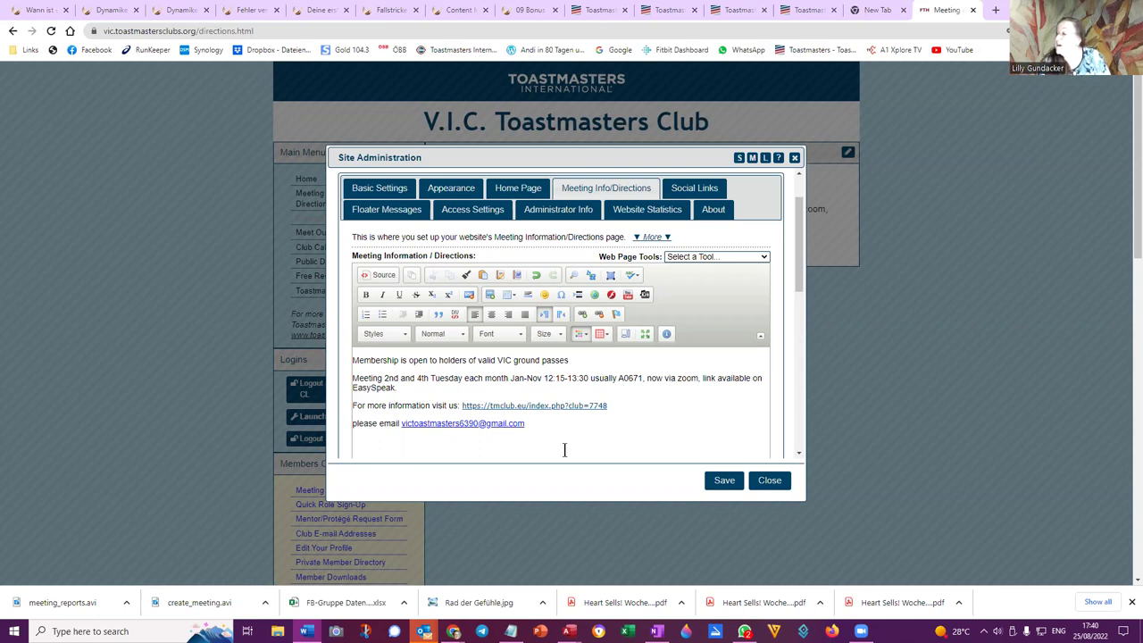
# Step: Replace the selected club number digits in the link with 63 and save the page
pyautogui.click(606, 407)
pyautogui.hotkey('shift', 'Left')
pyautogui.hotkey('shift', 'Left')
pyautogui.hotkey('shift', 'Left')
pyautogui.hotkey('shift', 'Left')
pyautogui.moveTo(604, 407); pyautogui.dragTo(614, 410)
pyautogui.write('63')
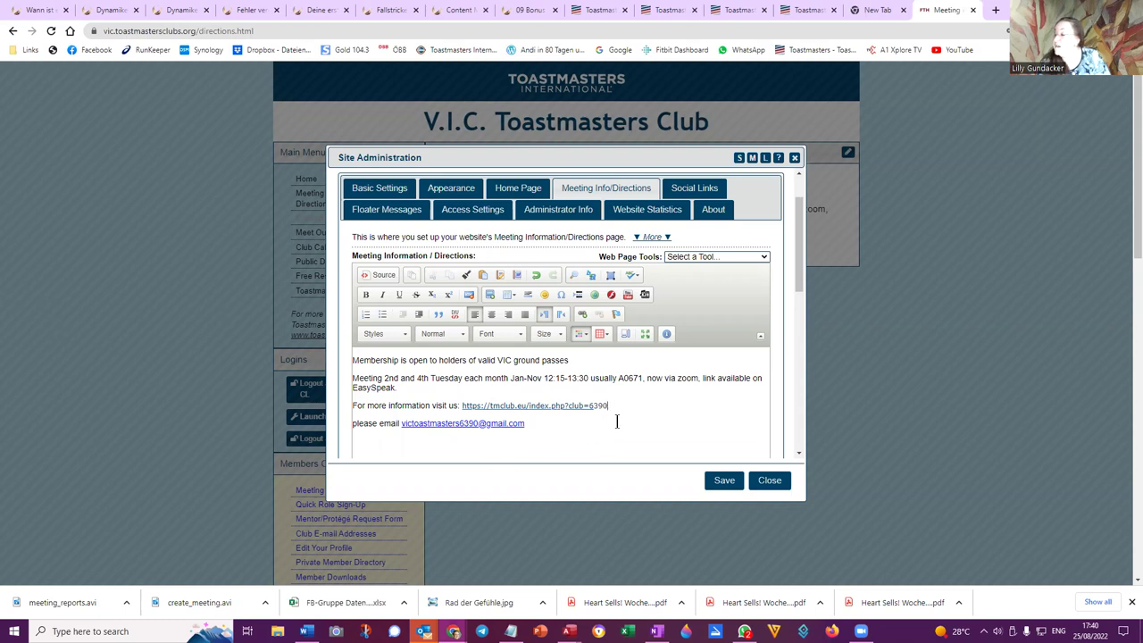
pyautogui.click(723, 481)
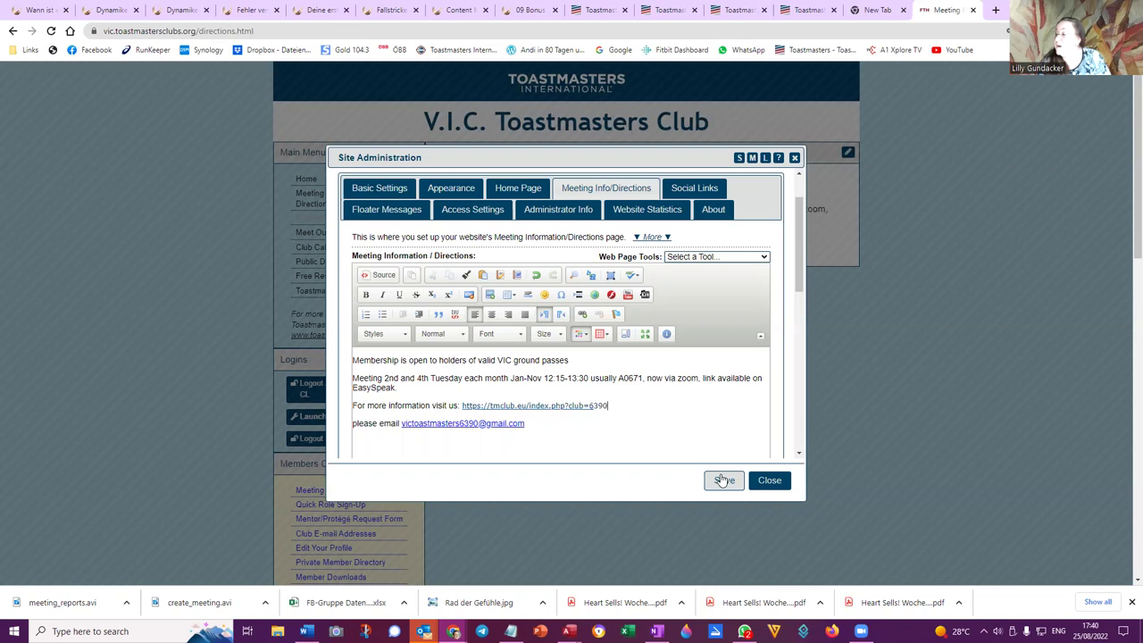
# Step: Fix the email line so it starts with a capitalized 'Please'
pyautogui.click(356, 424)
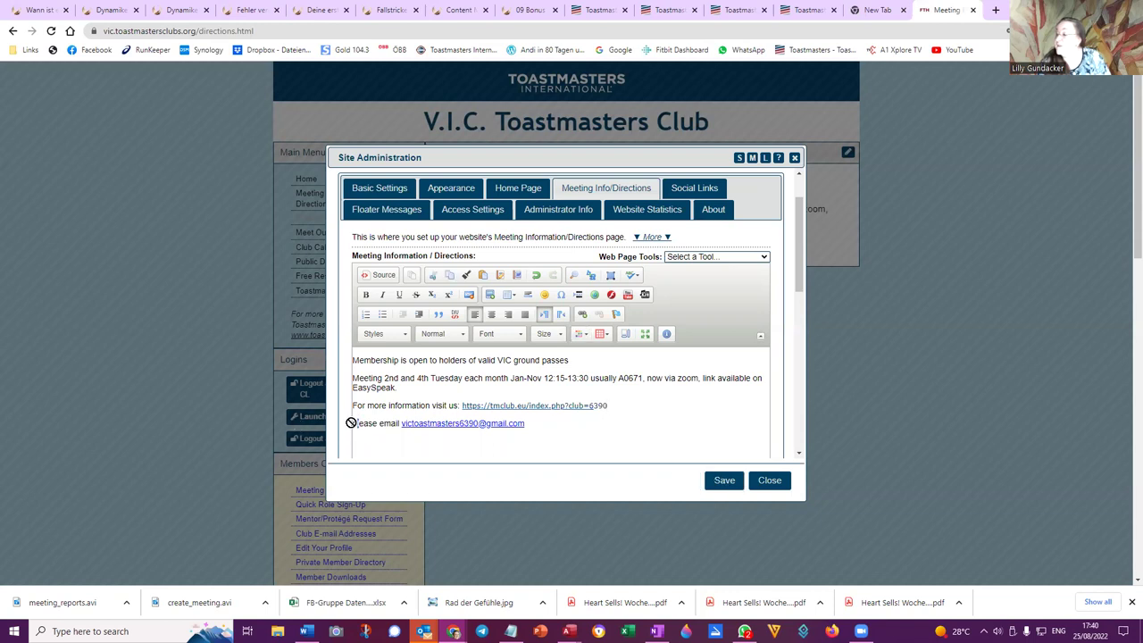
pyautogui.press('Delete')
pyautogui.write('P')
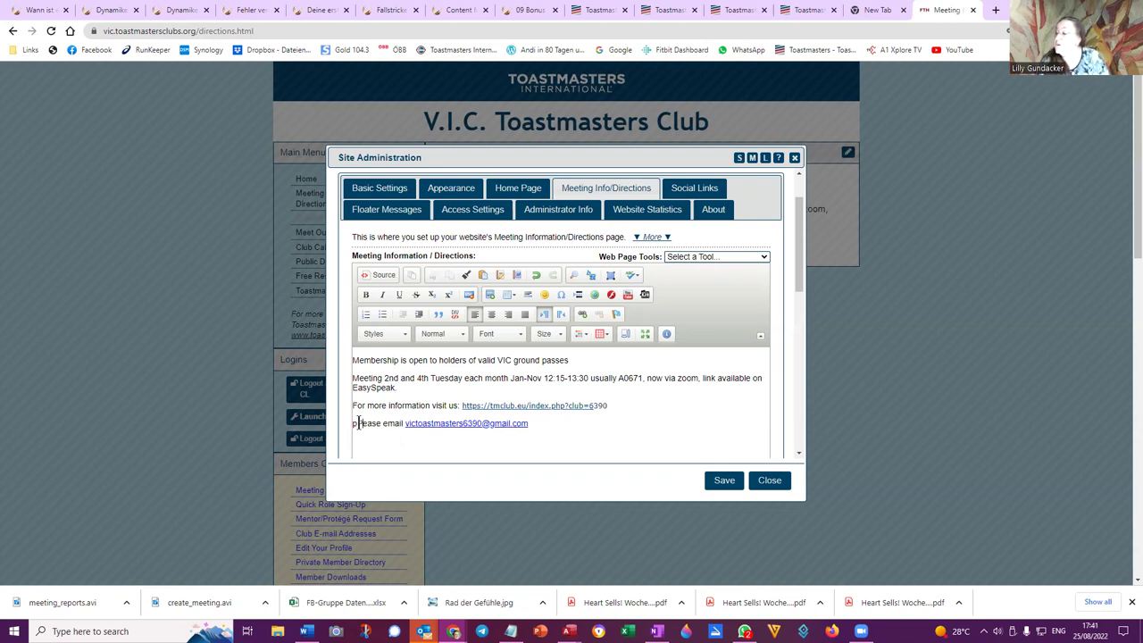
pyautogui.moveTo(358, 424); pyautogui.dragTo(351, 426)
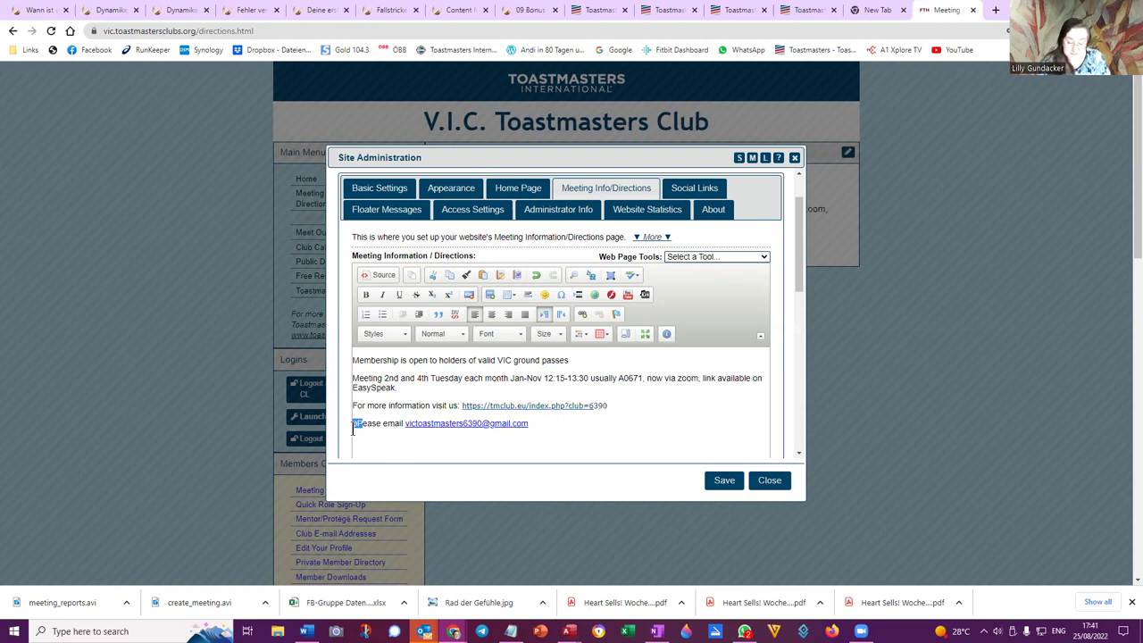
pyautogui.press('Delete')
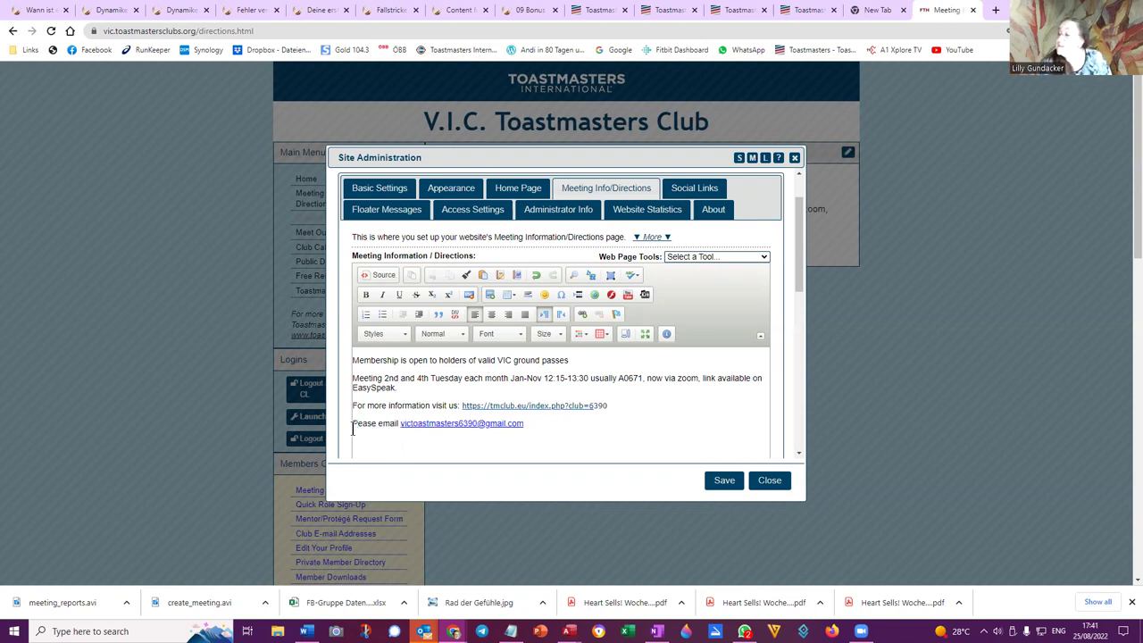
pyautogui.write('l')
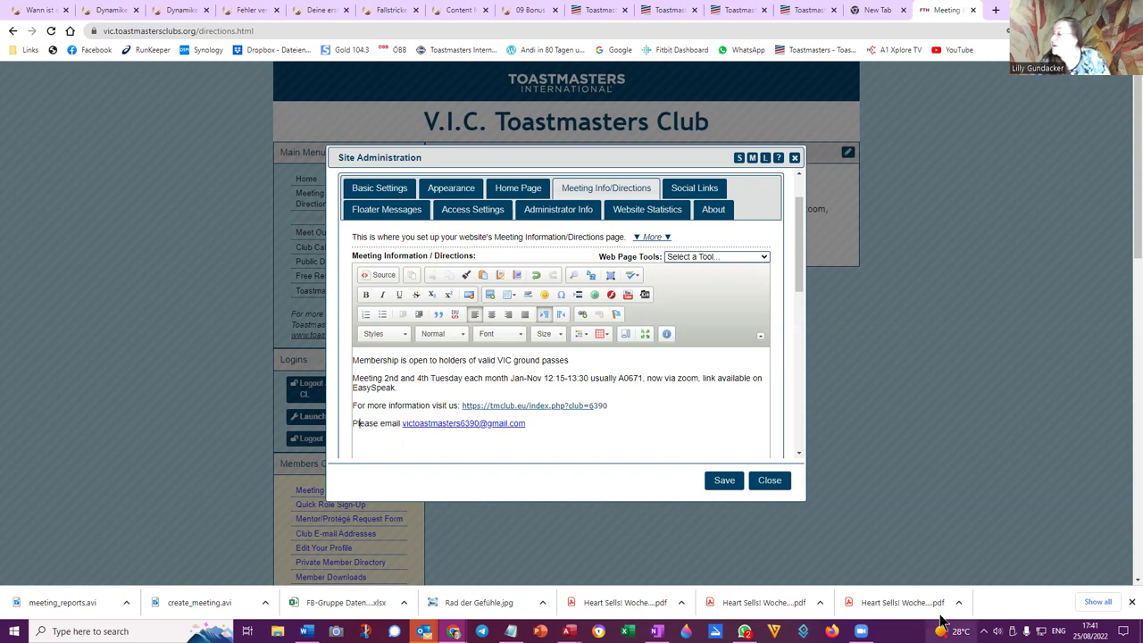
# Step: Save the edited directions text and close the site administration window
pyautogui.click(725, 479)
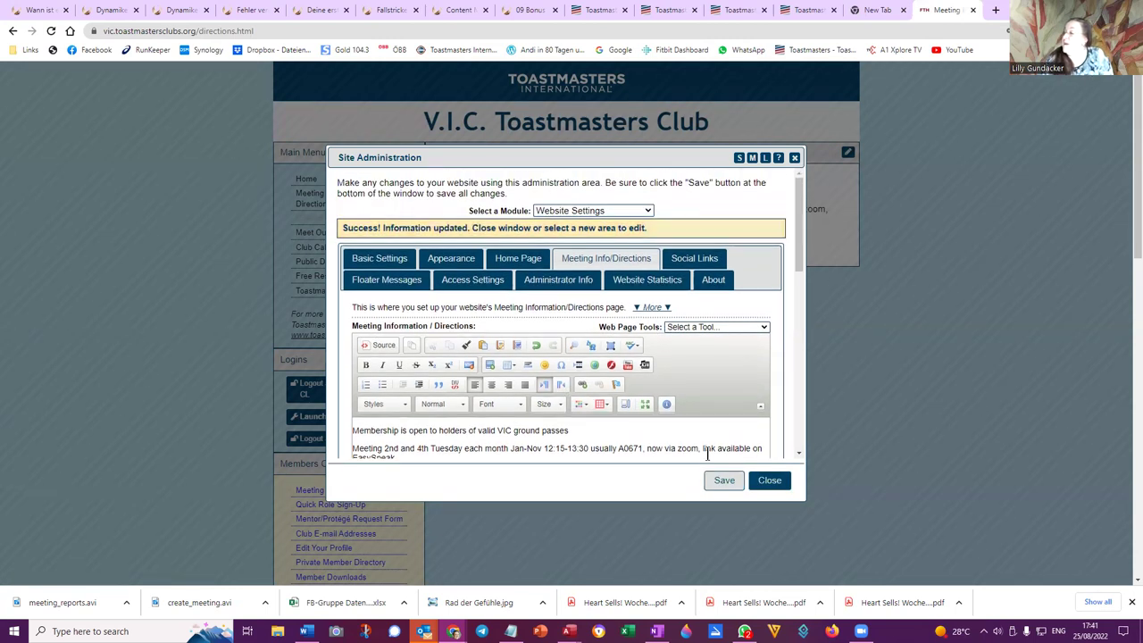
pyautogui.click(769, 481)
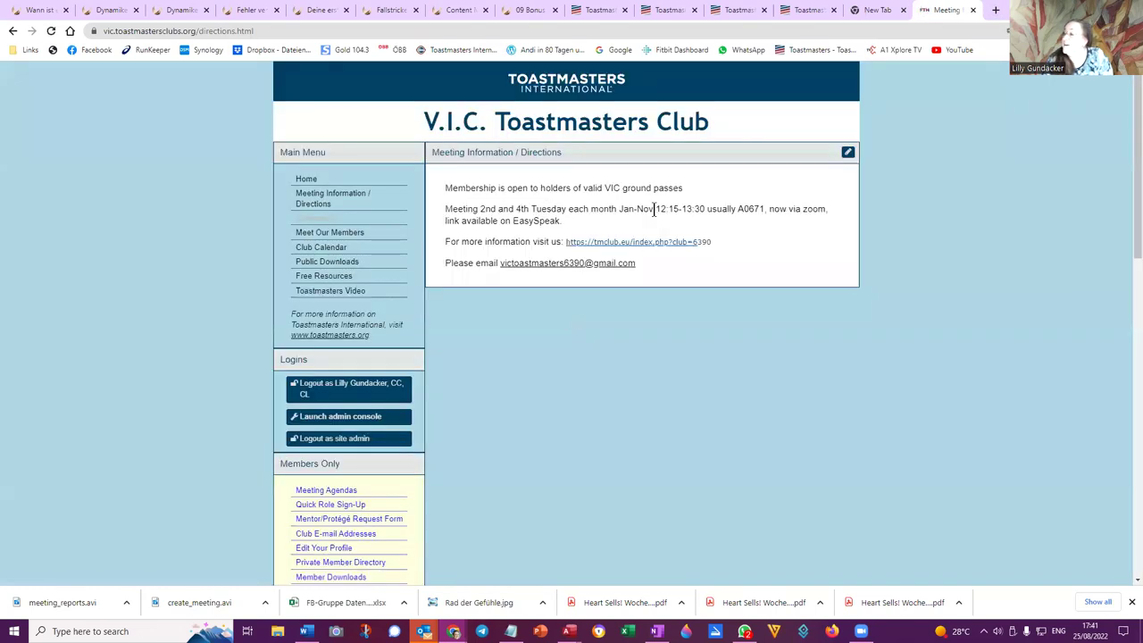
# Step: Follow the tmclub.eu club link to test it, then return to the directions page tab
pyautogui.click(605, 242)
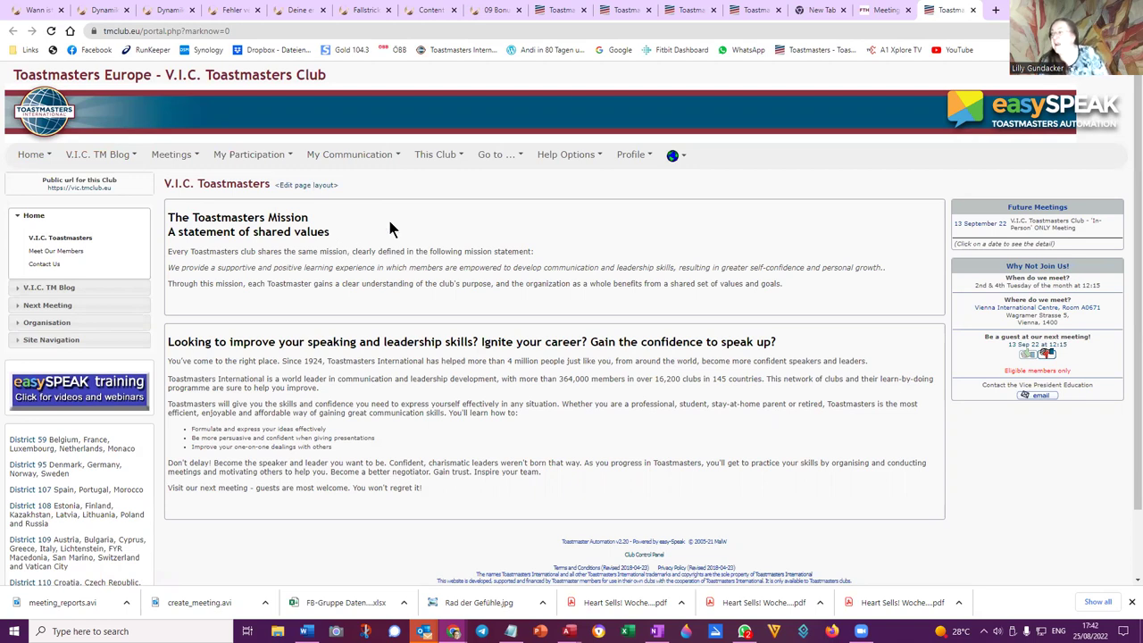
pyautogui.click(882, 11)
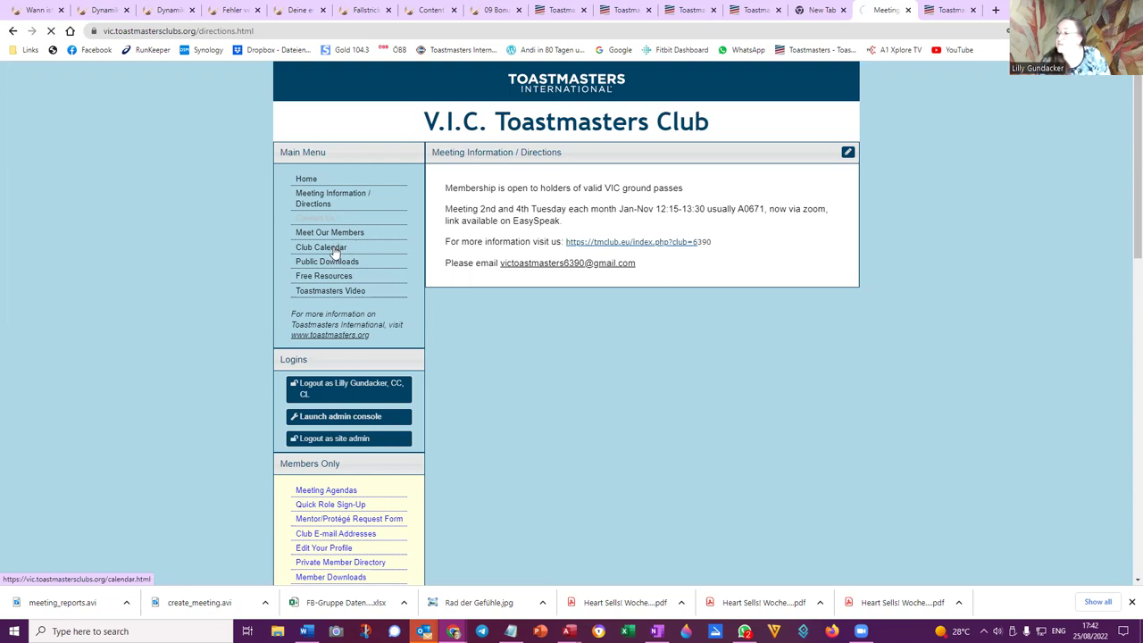
# Step: Open the Club Calendar from the Main Menu
pyautogui.click(334, 252)
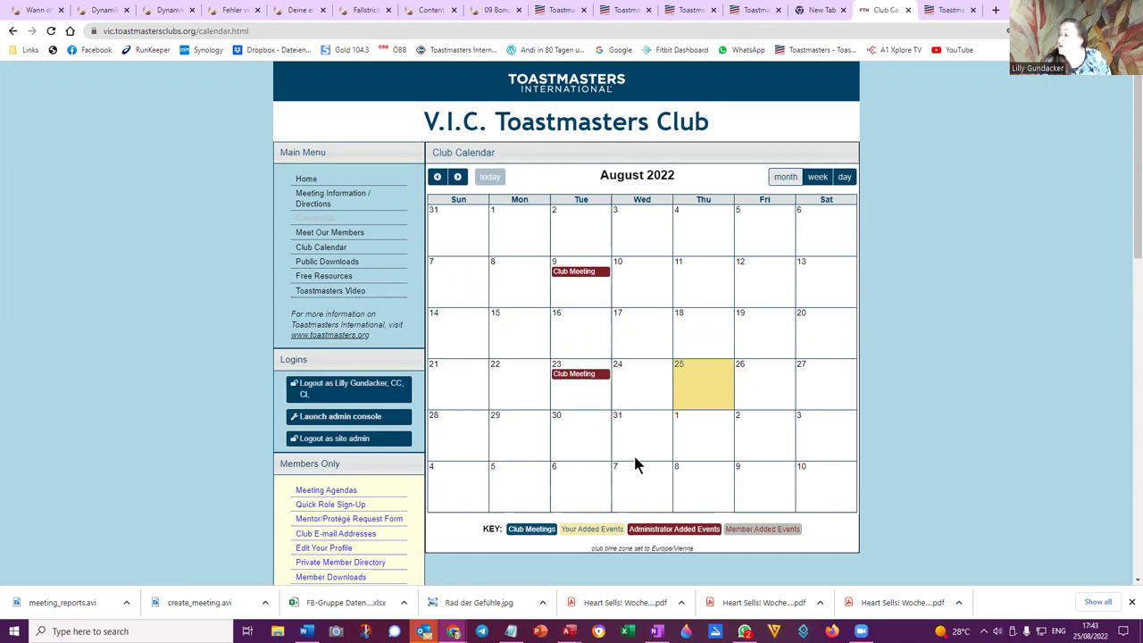
# Step: Scroll through the August 2022 club calendar, then launch the admin console
pyautogui.scroll(-1, 697, 470)
pyautogui.scroll(-2, 703, 468)
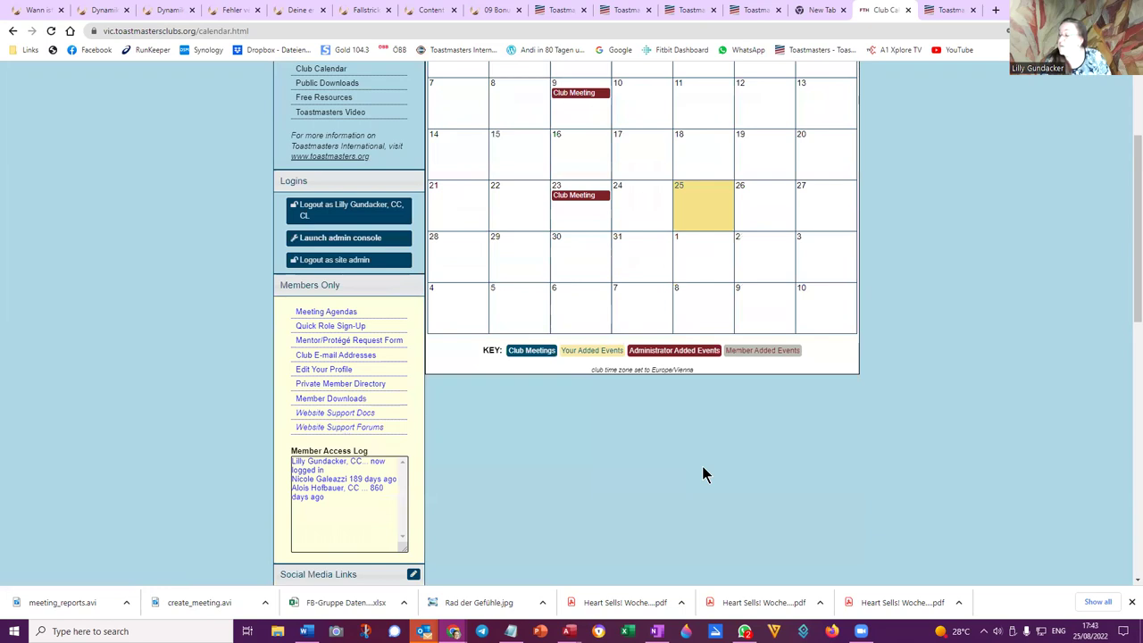
pyautogui.scroll(3, 702, 473)
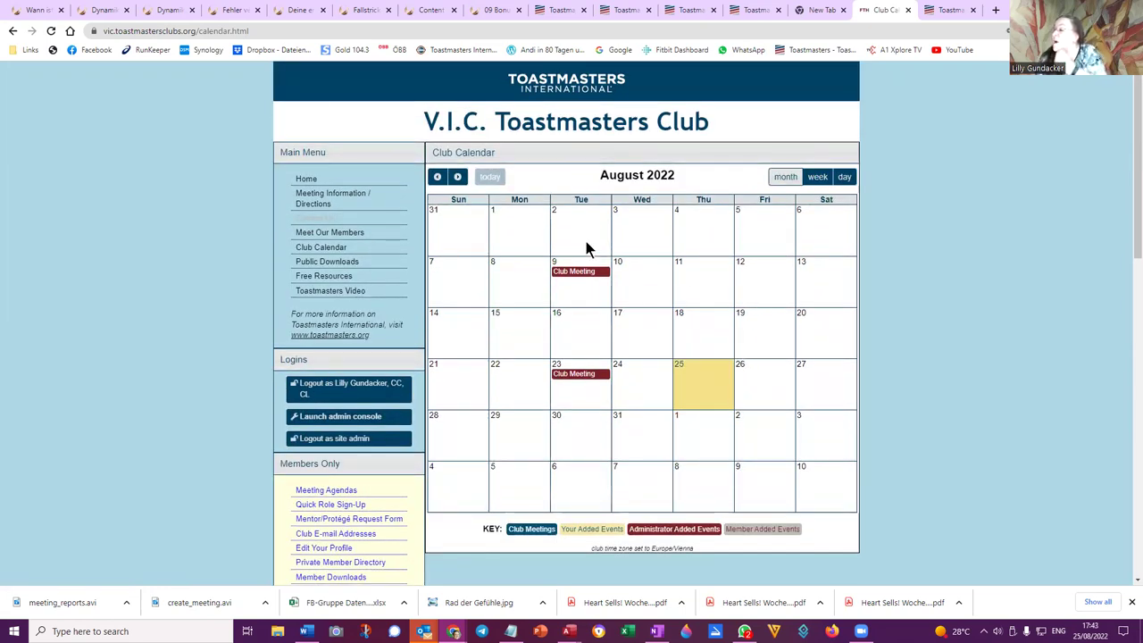
pyautogui.click(375, 420)
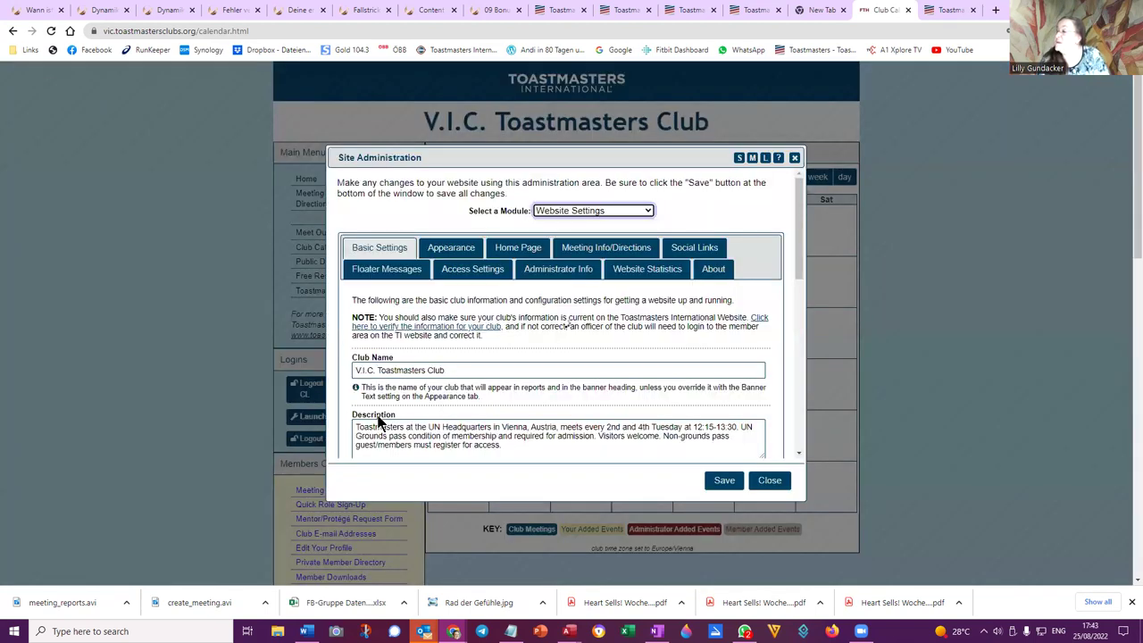
# Step: Switch Site Administration from Website Settings to the Meeting Agenda Settings module via the module list
pyautogui.click(648, 212)
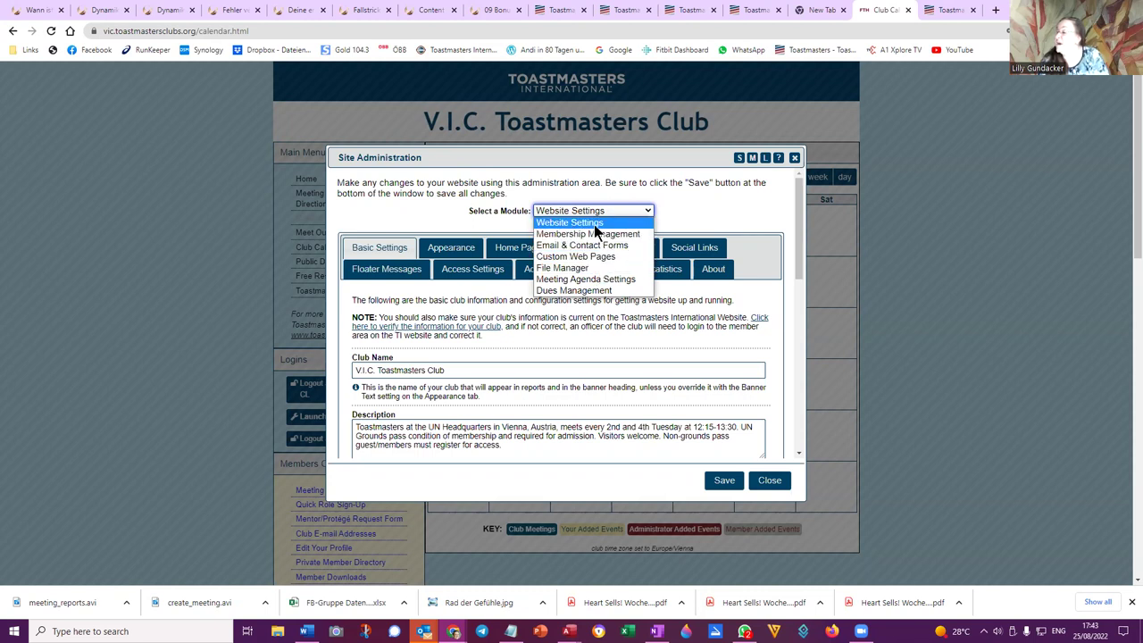
pyautogui.click(736, 212)
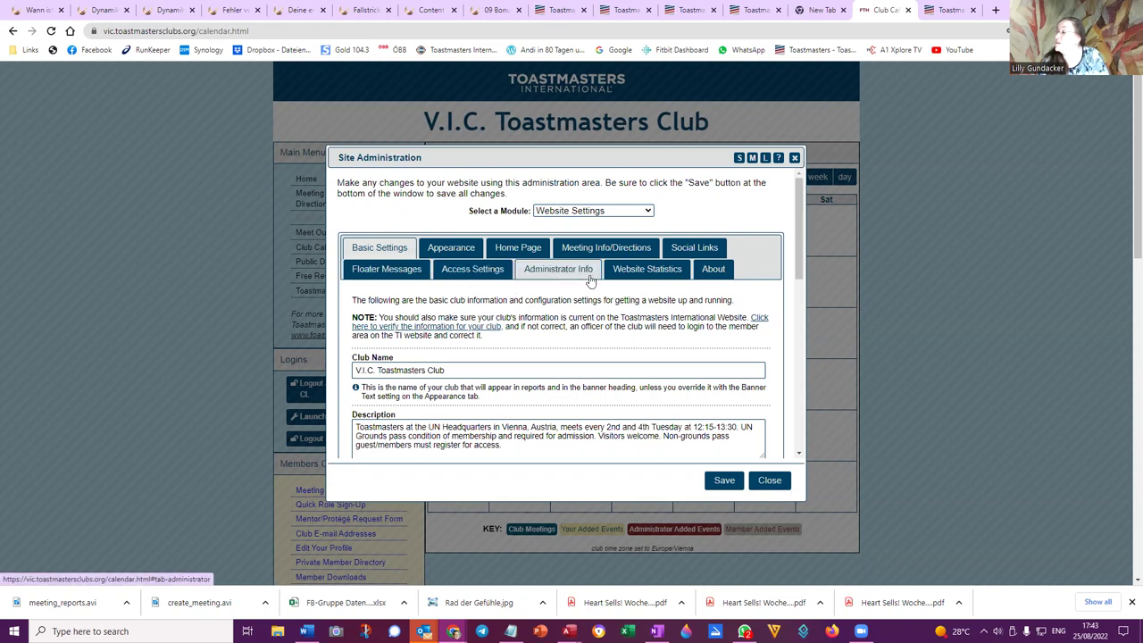
pyautogui.click(648, 212)
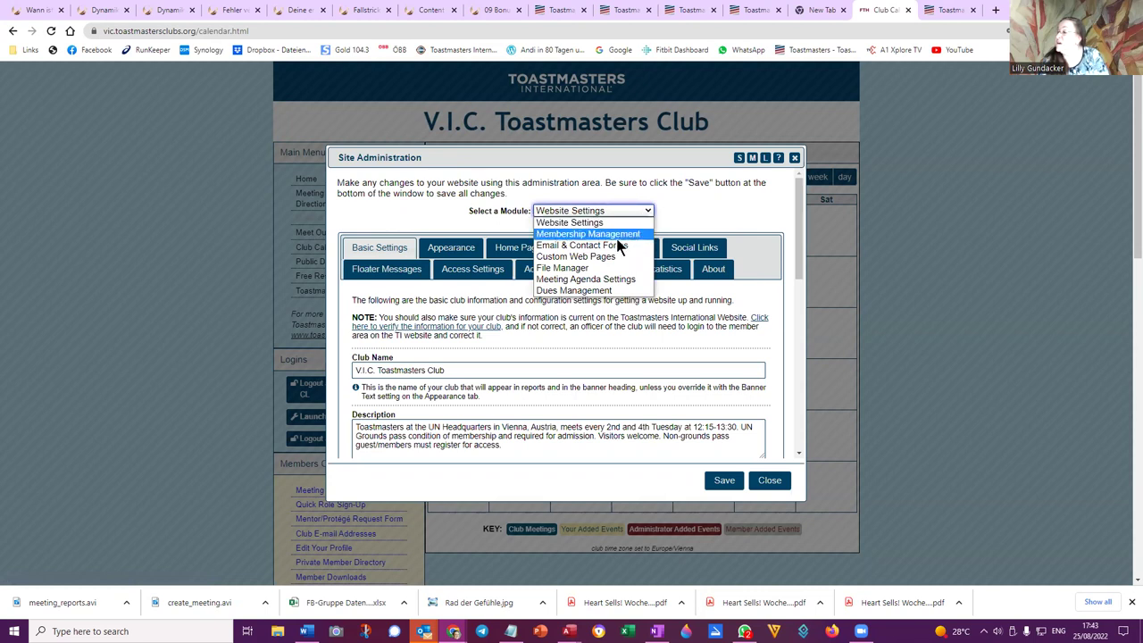
pyautogui.click(588, 280)
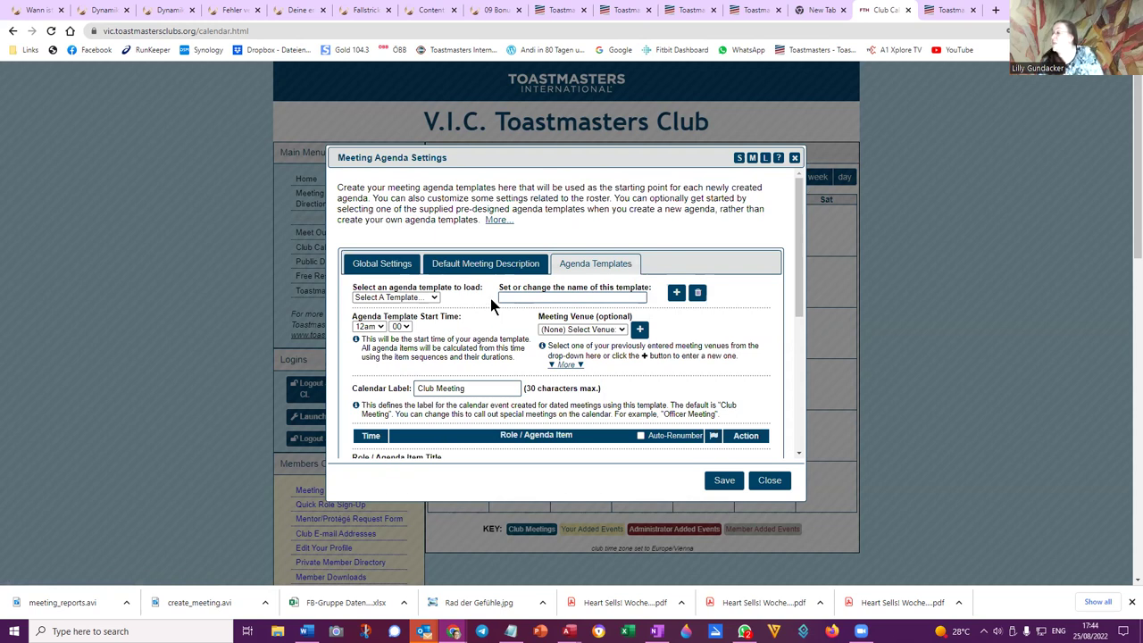
pyautogui.scroll(-3, 490, 299)
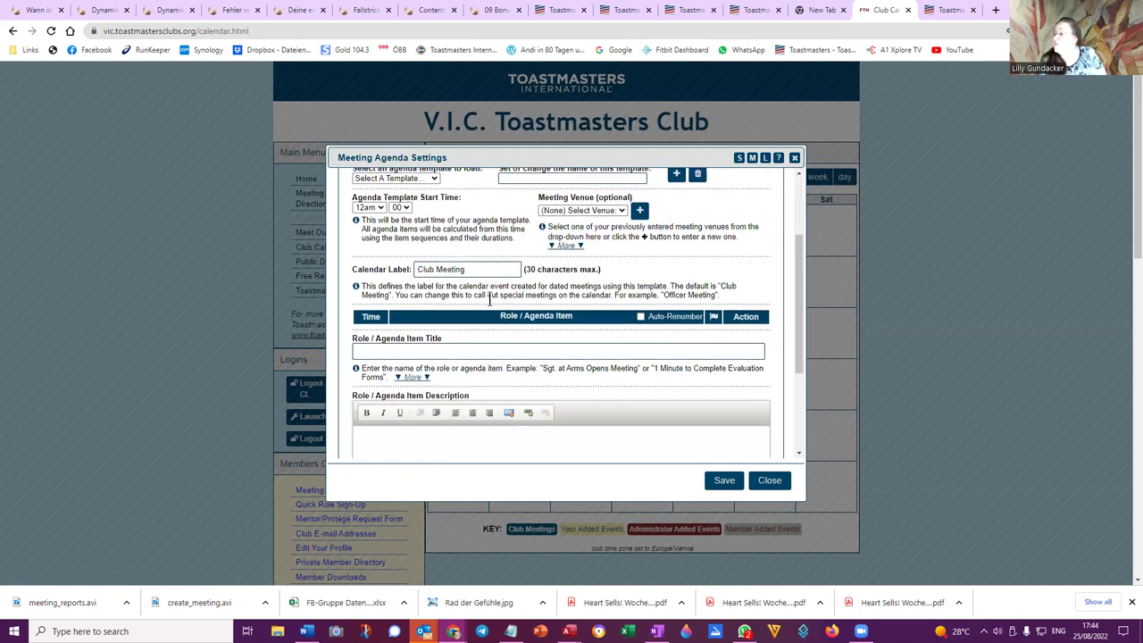
pyautogui.scroll(-4, 490, 298)
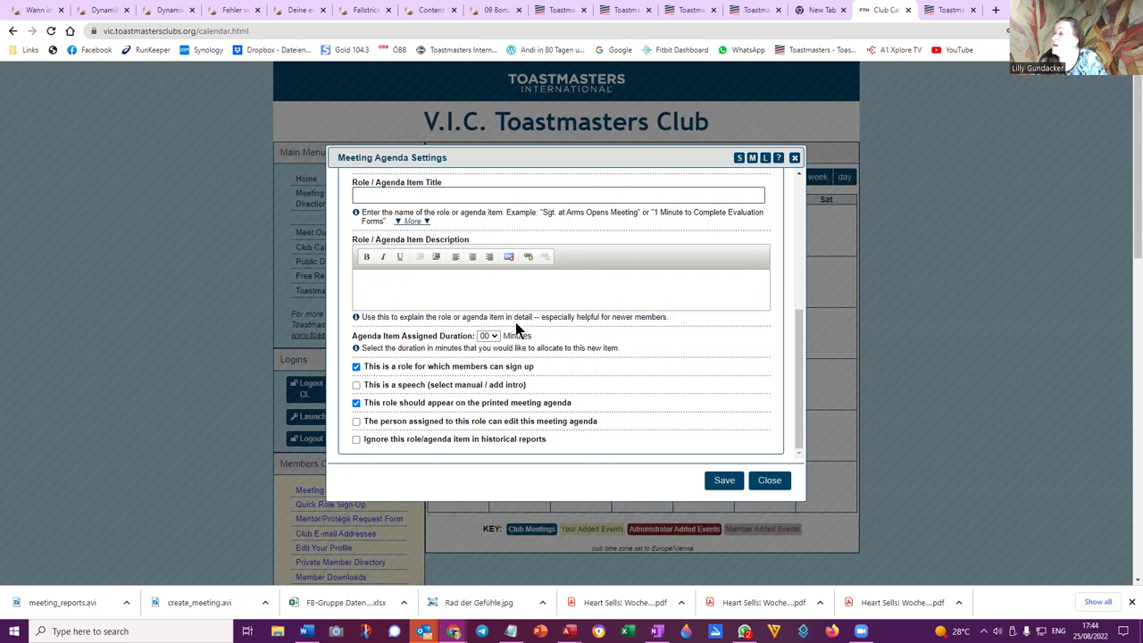
pyautogui.scroll(3, 515, 321)
pyautogui.scroll(1, 515, 329)
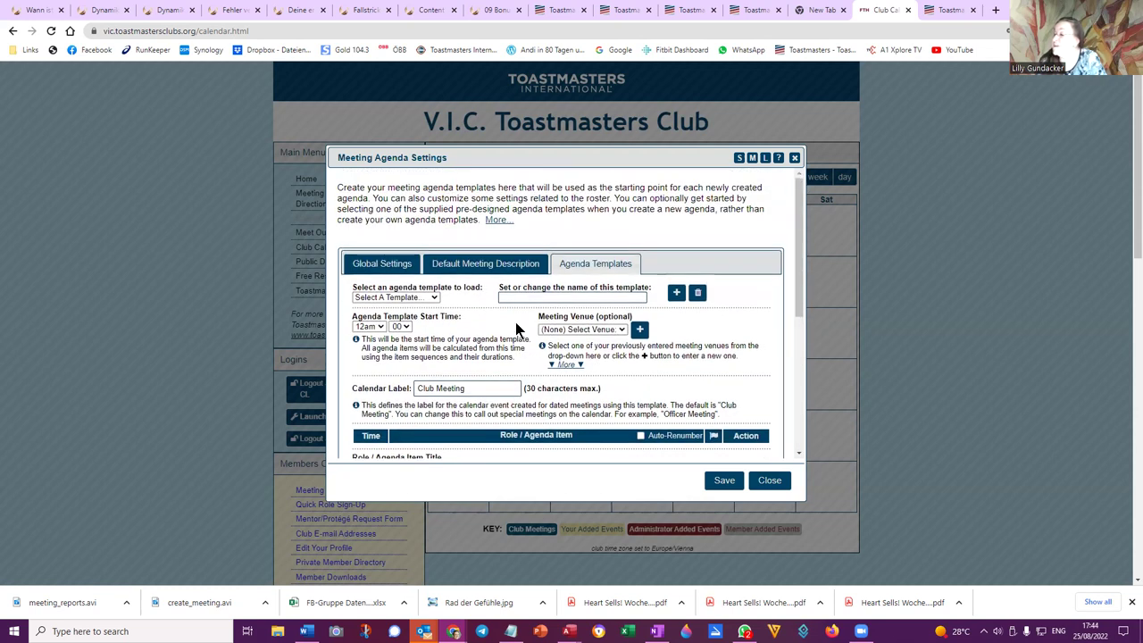